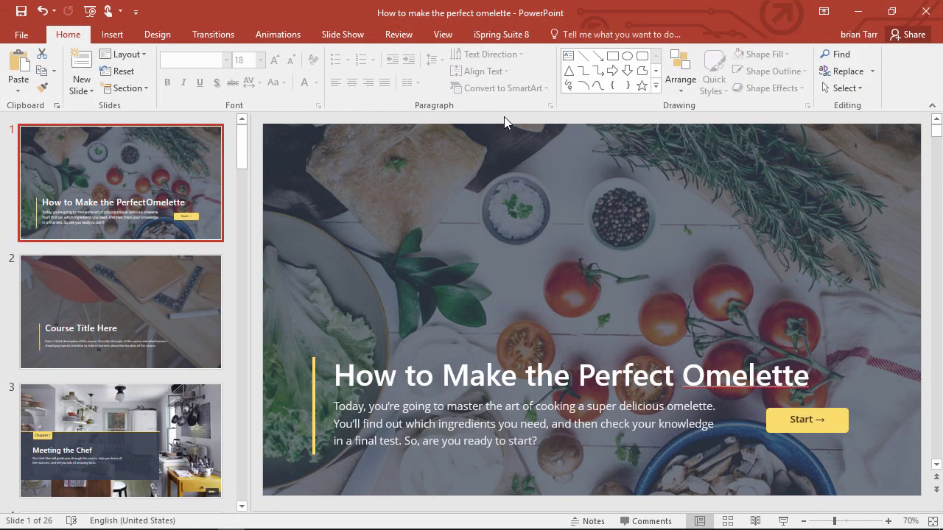
Step: Show the iSpring Suite 8 add-in's ribbon commands while the omelette course title slide is displayed
click(498, 38)
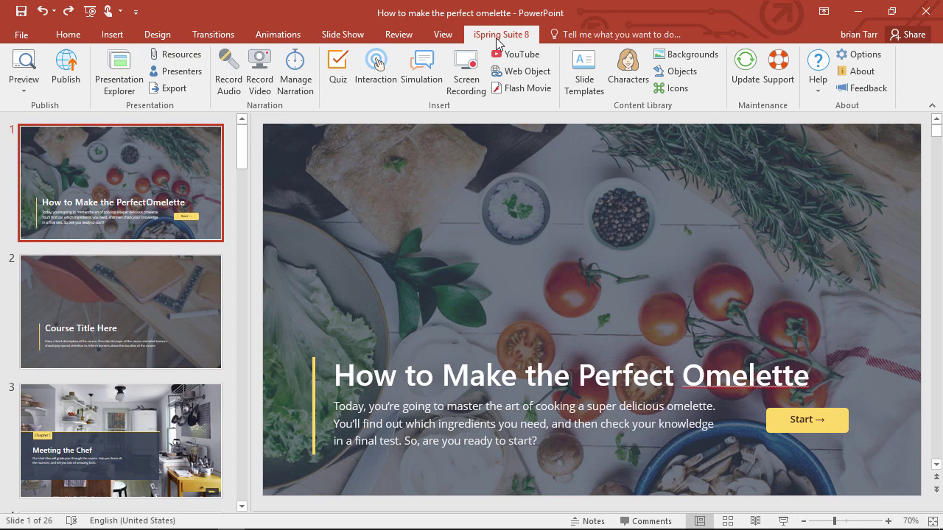
Step: On slide 2, move the dark overlay aside and delete the old background photo
click(121, 181)
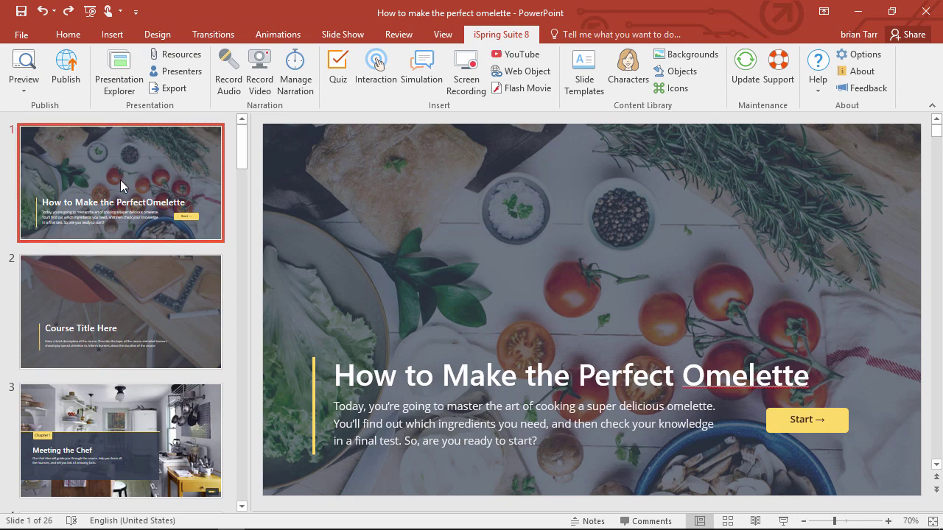
click(123, 313)
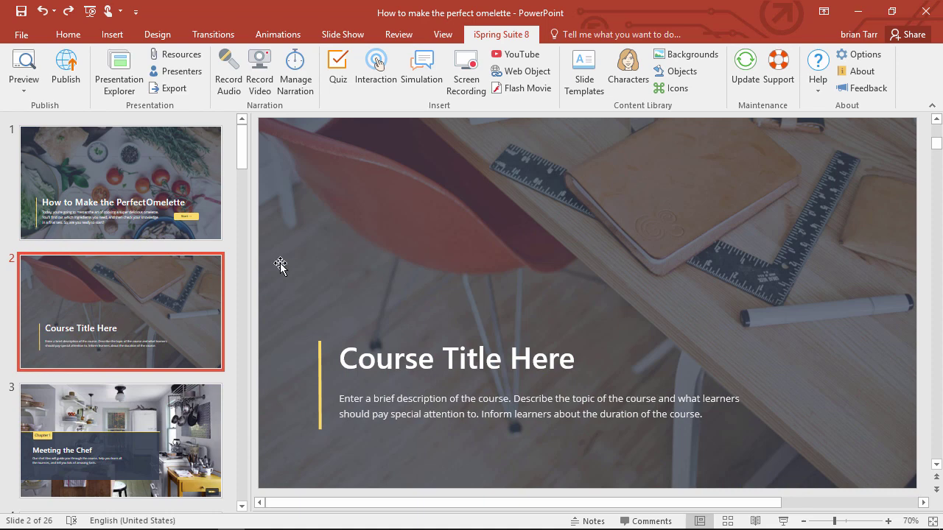
drag(330, 183, 511, 255)
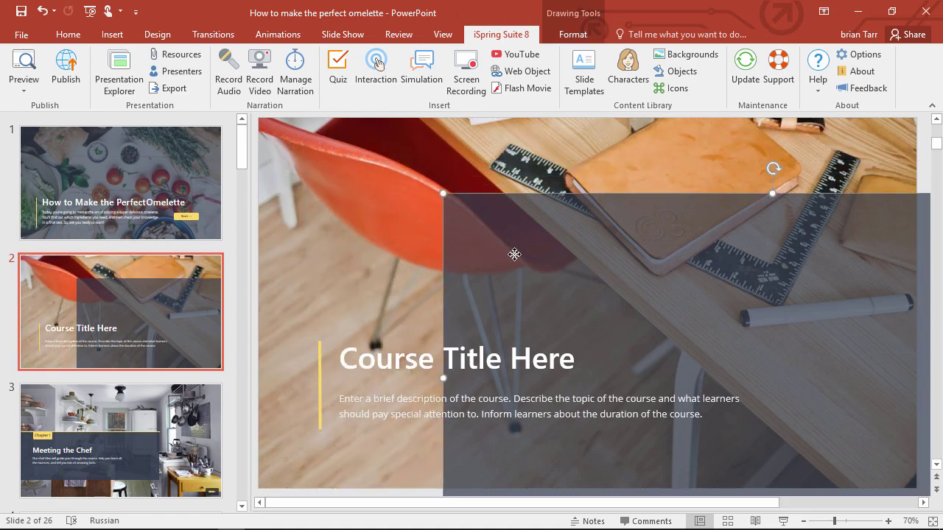
click(373, 216)
key(Delete)
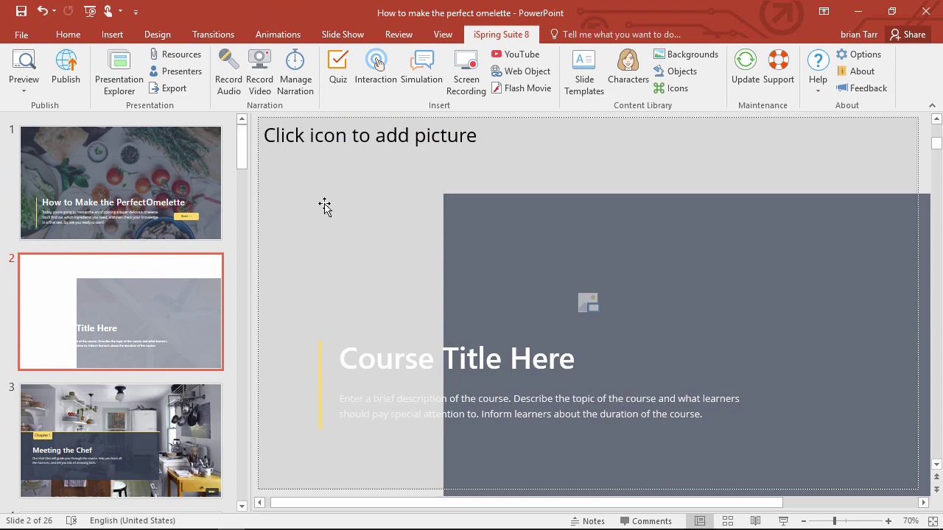
Step: Insert the Omelette picture, send it to back, and move the overlay back over the slide
click(593, 305)
double_click(182, 121)
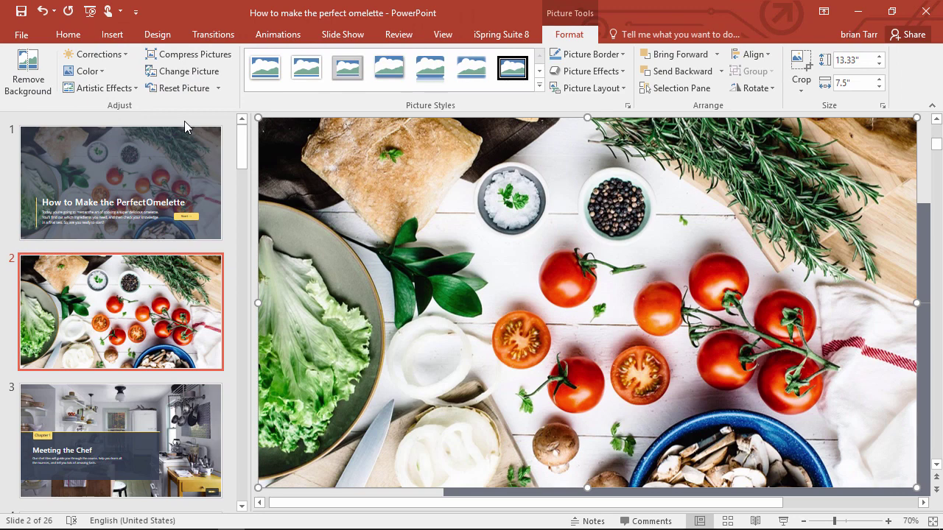
right_click(399, 247)
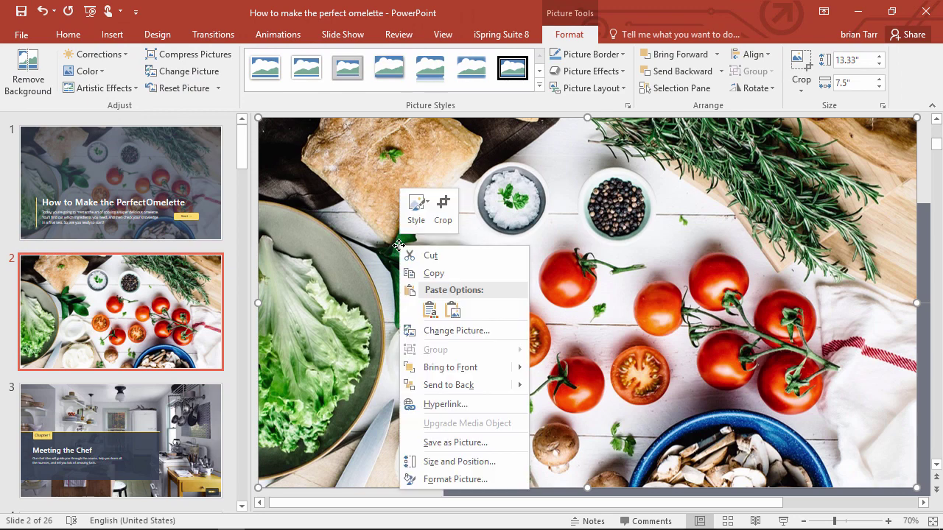
click(480, 393)
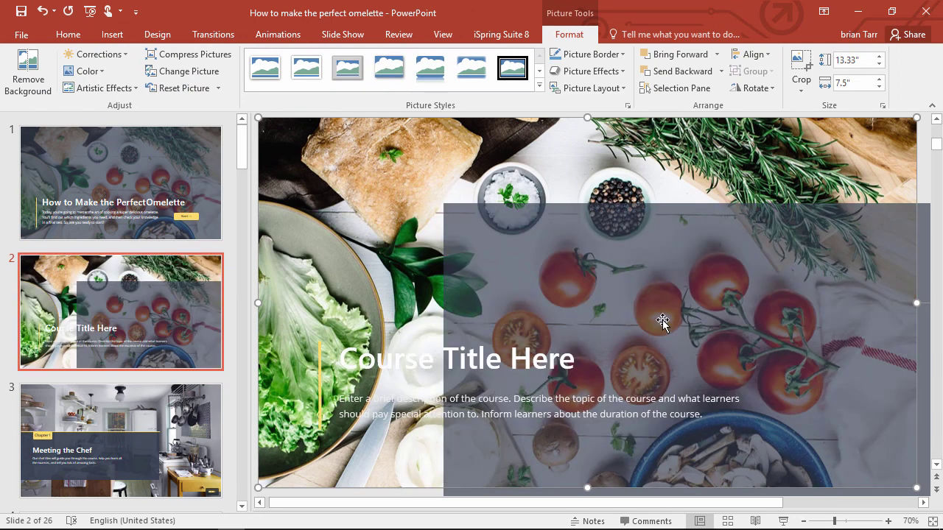
drag(662, 320, 480, 237)
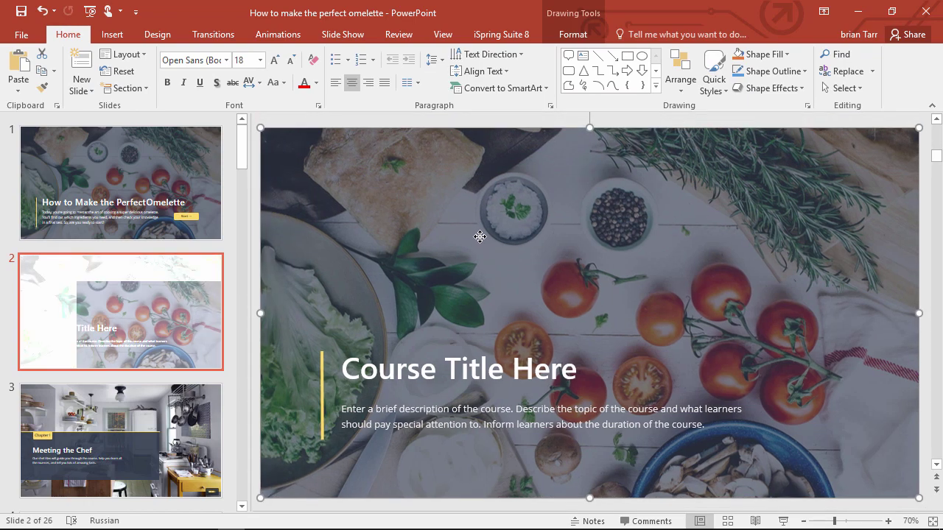
Step: Paste the yellow 'Start →' button onto slide 2 beside the course description
click(578, 372)
triple_click(579, 372)
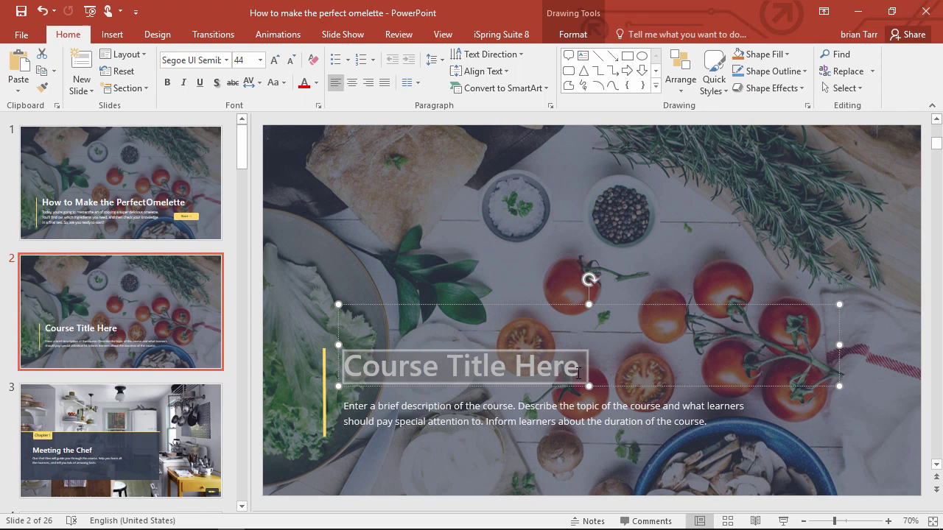
key(ctrl+v)
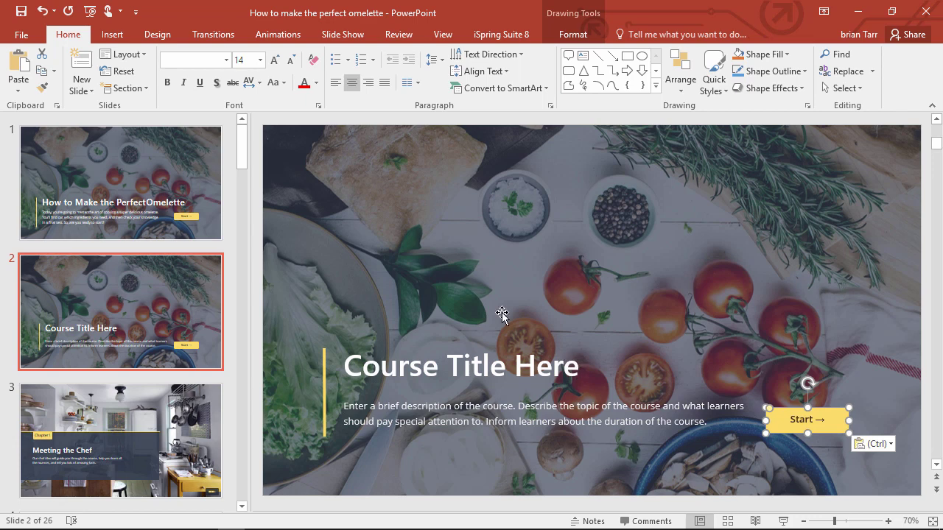
Step: Give the Start button a click action that hyperlinks to the Next Slide
click(113, 35)
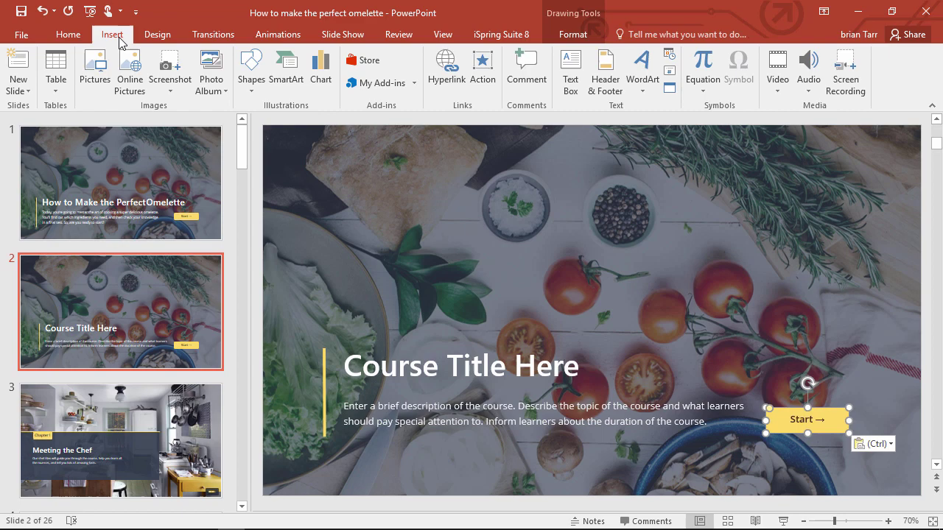
click(482, 74)
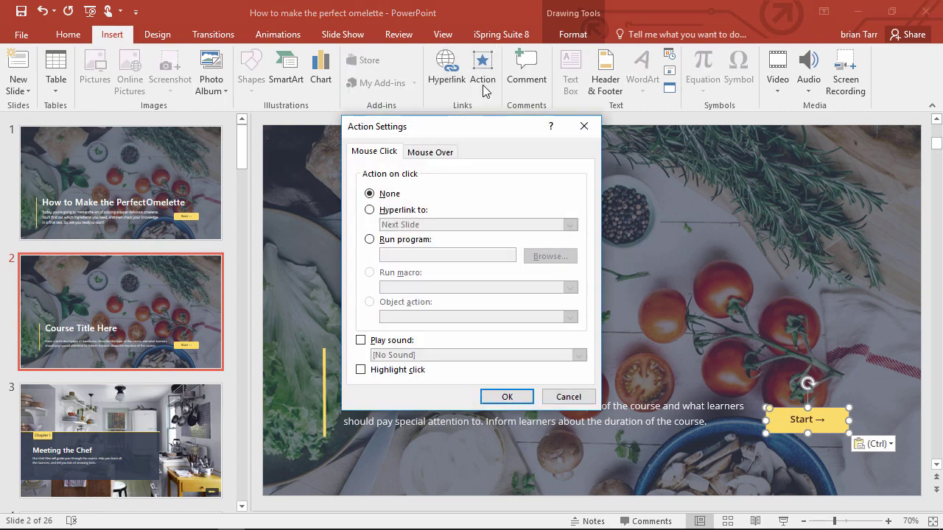
click(370, 210)
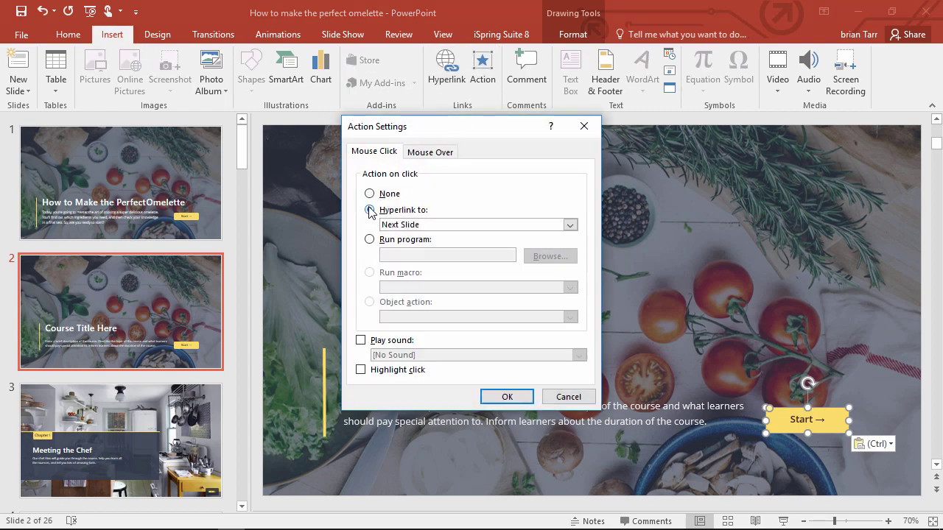
click(473, 226)
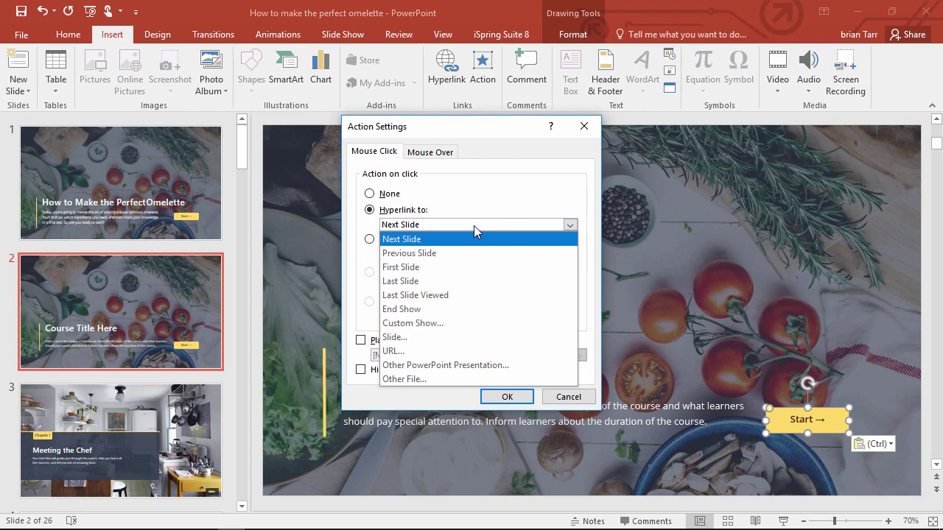
click(474, 226)
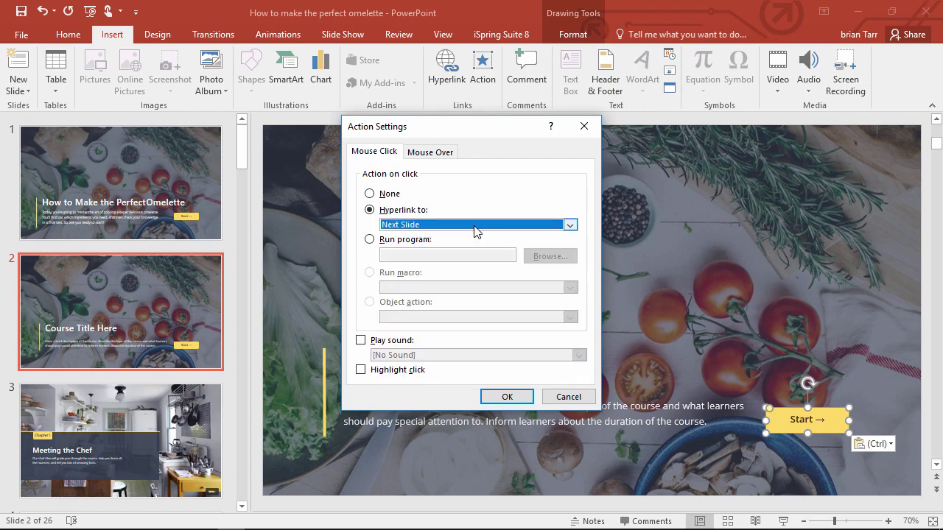
click(507, 396)
Step: Delete the Course Title Here slide and move to the empty kitchen slide 4
click(153, 310)
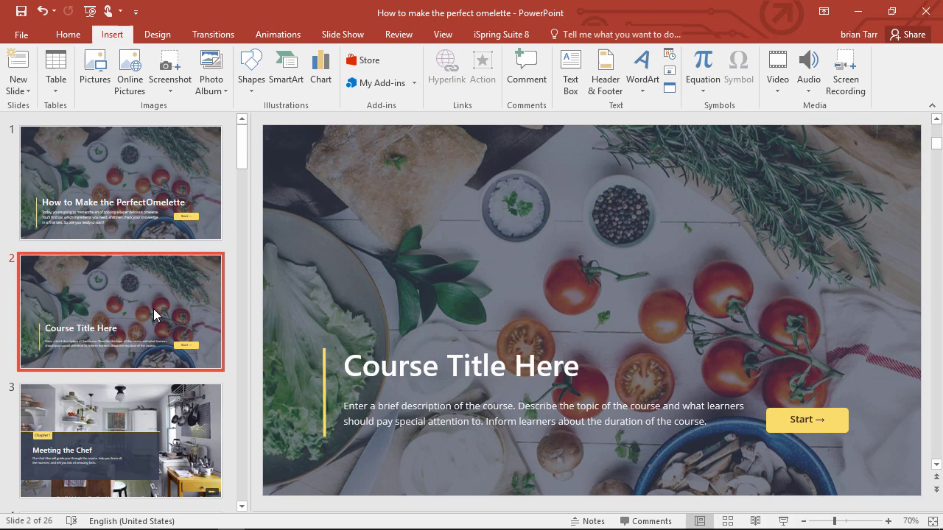
key(Delete)
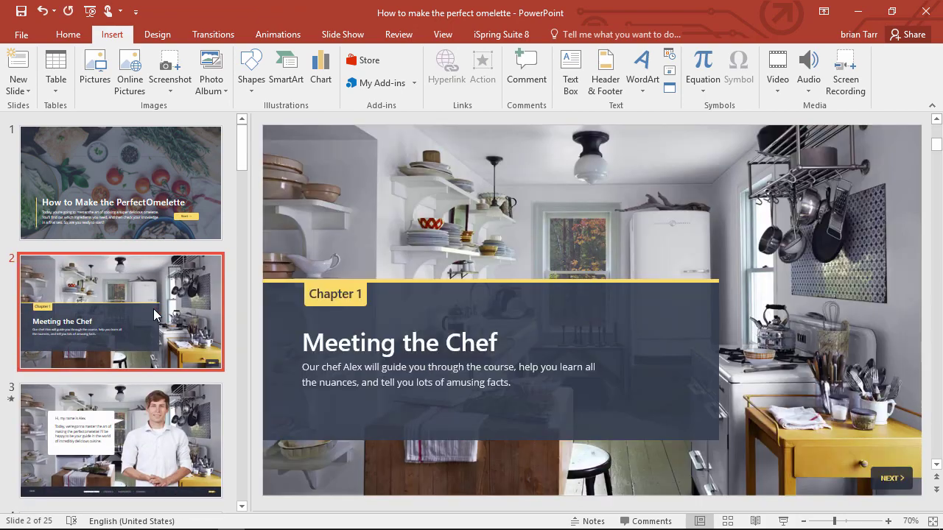
key(Down)
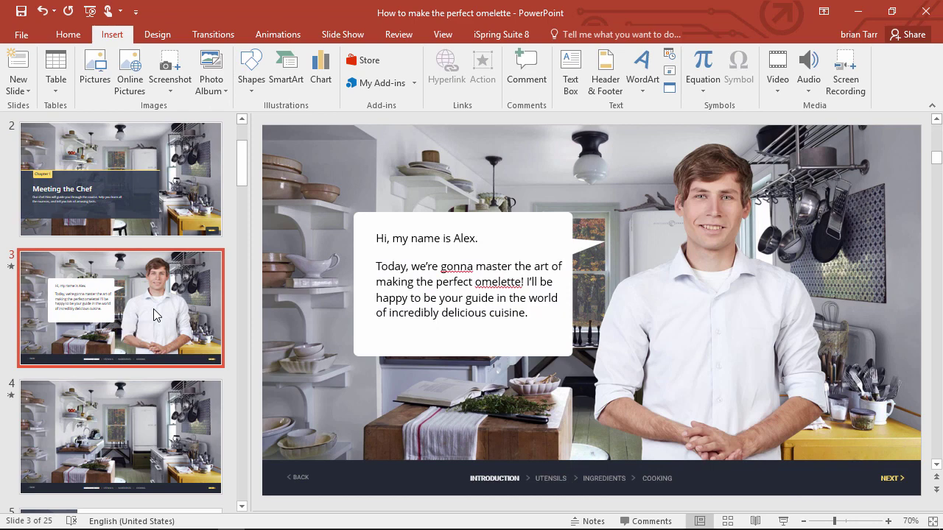
key(Down)
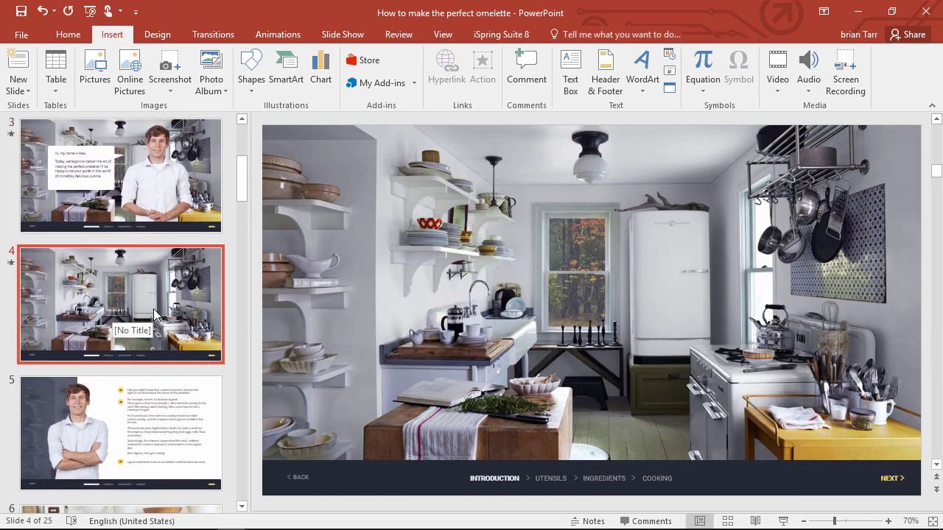
Step: Insert a Straight, Smiling crossed-arms Roman character from the iSpring Characters library
click(514, 36)
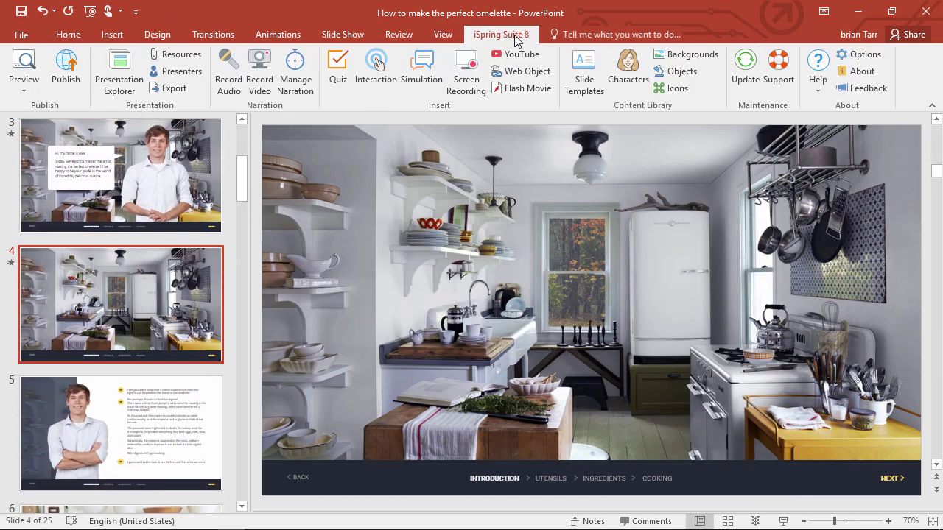
click(629, 85)
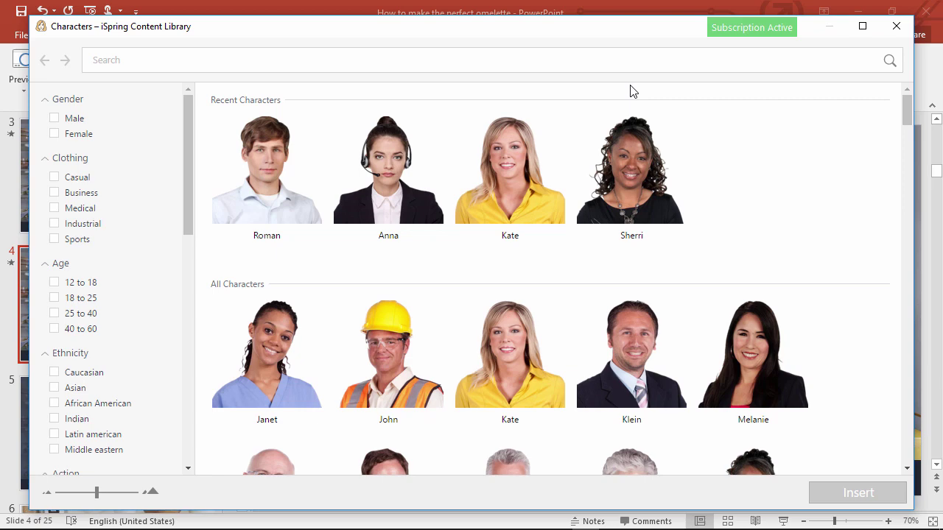
click(283, 61)
text(roman)
key(Return)
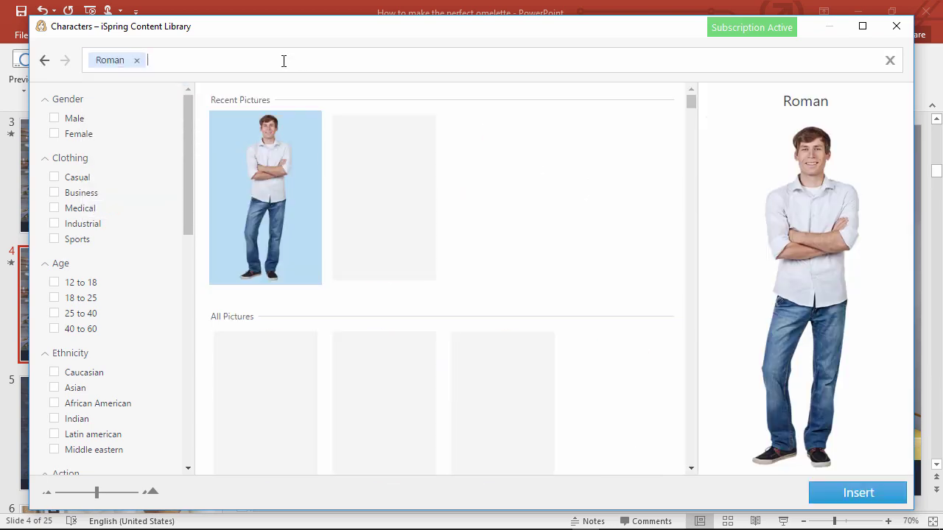
scroll(131, 238, down, 5)
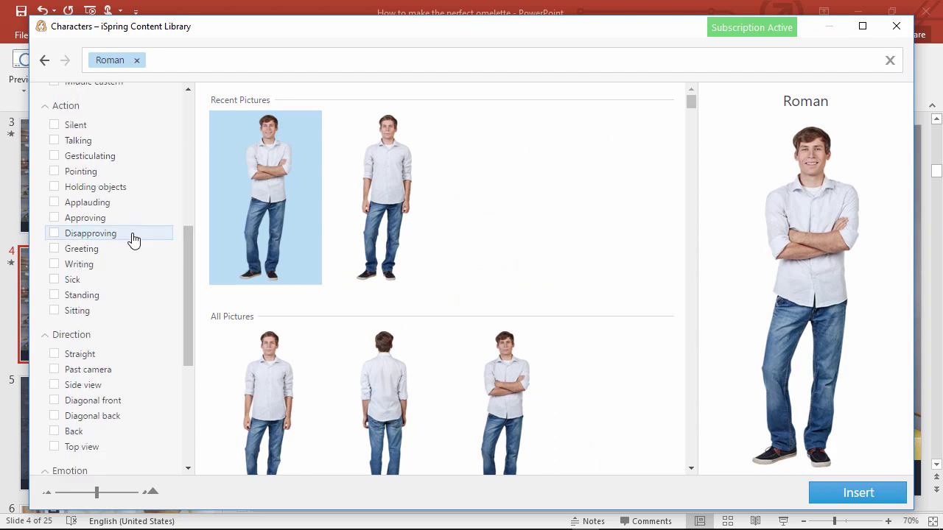
scroll(129, 245, down, 2)
click(92, 282)
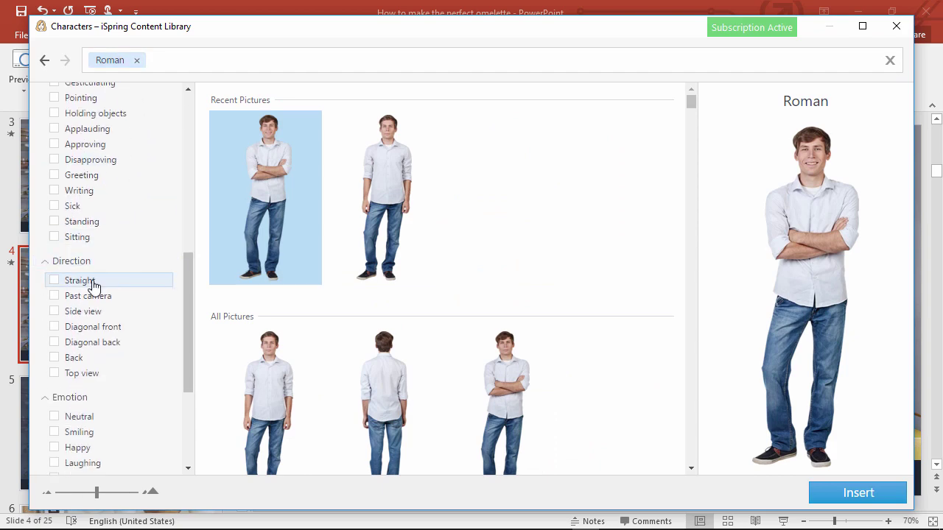
click(84, 435)
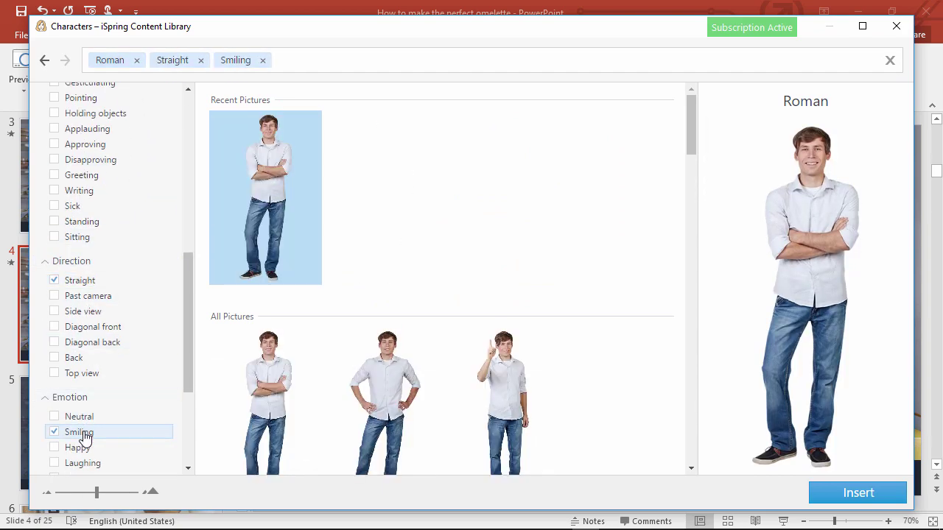
click(267, 392)
double_click(267, 392)
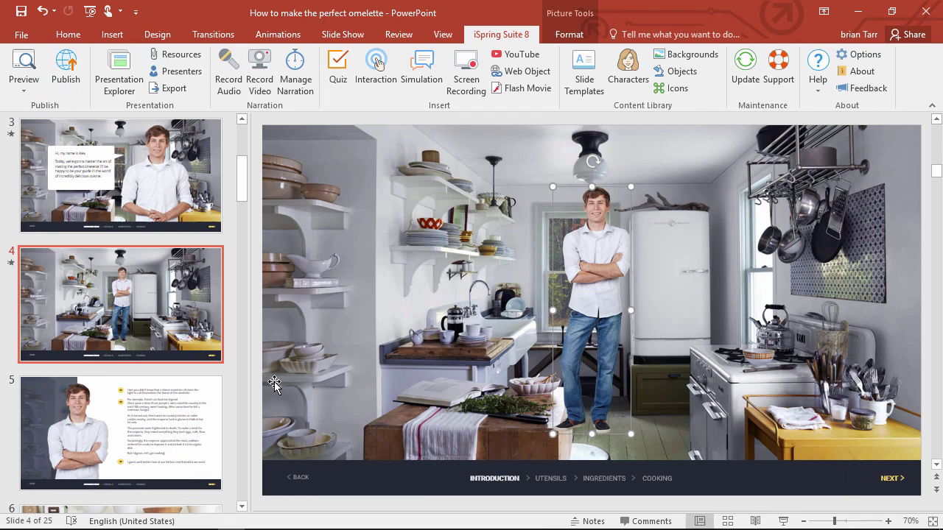
Step: Crop the Roman character to waist-up and enlarge it toward the slide's right side
right_click(591, 288)
click(638, 324)
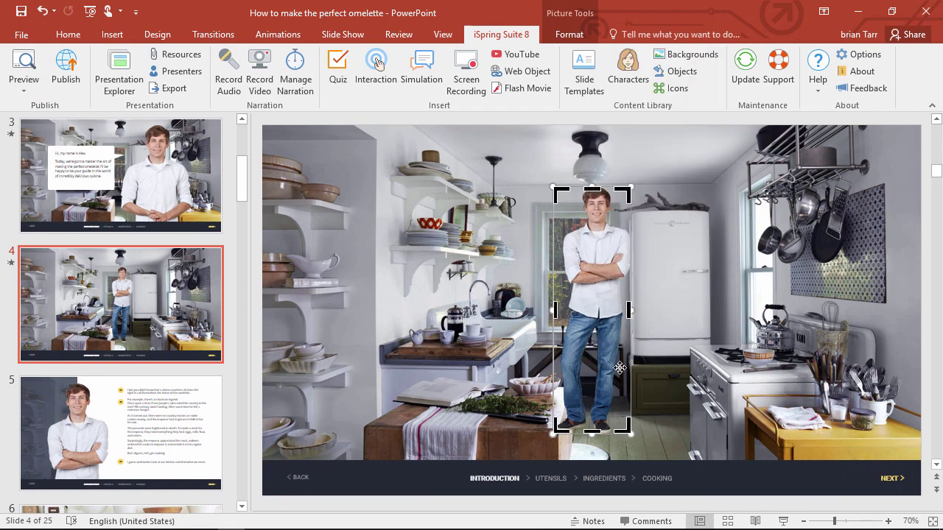
drag(592, 436, 586, 302)
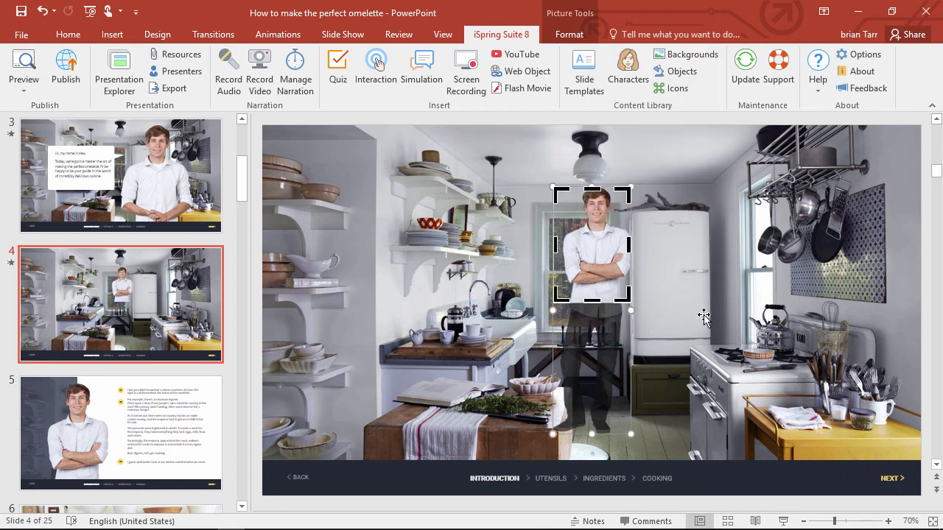
click(704, 315)
click(584, 245)
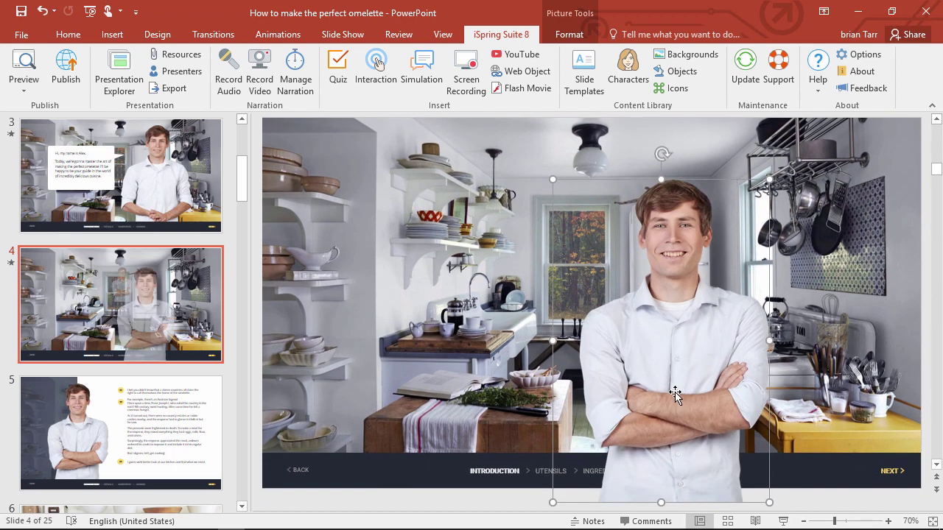
drag(674, 379, 766, 379)
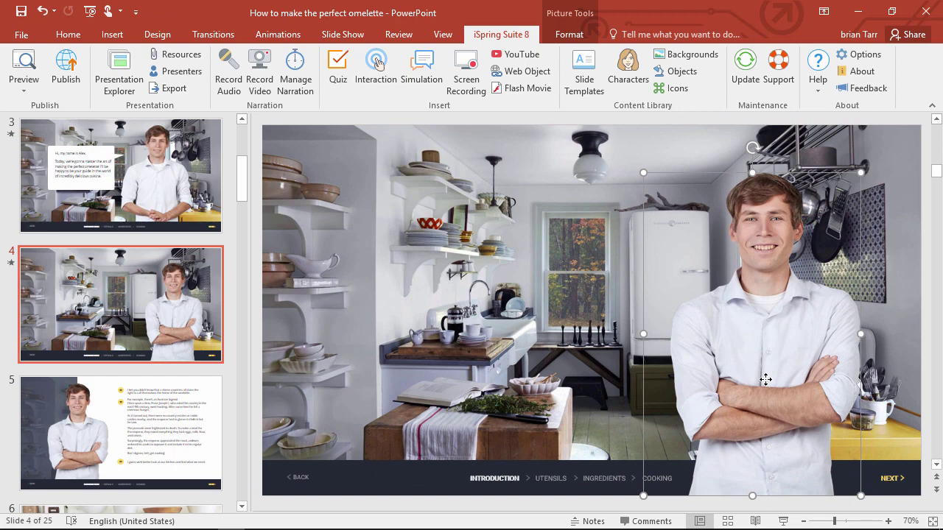
Step: Draw a Rounded Rectangular Callout to the left of the Roman character
click(112, 37)
click(251, 94)
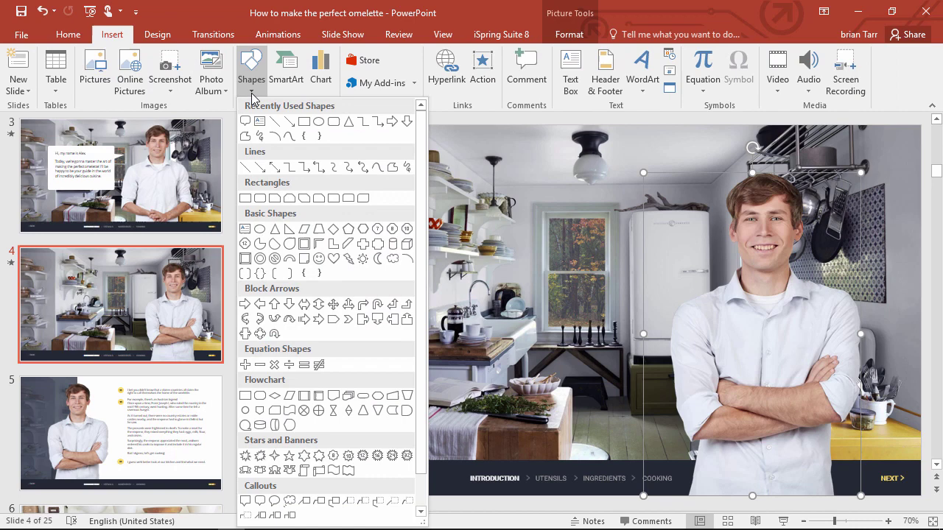
click(263, 504)
mouse_move(372, 193)
mouse_down()
mouse_move(434, 253)
mouse_move(626, 357)
mouse_up()
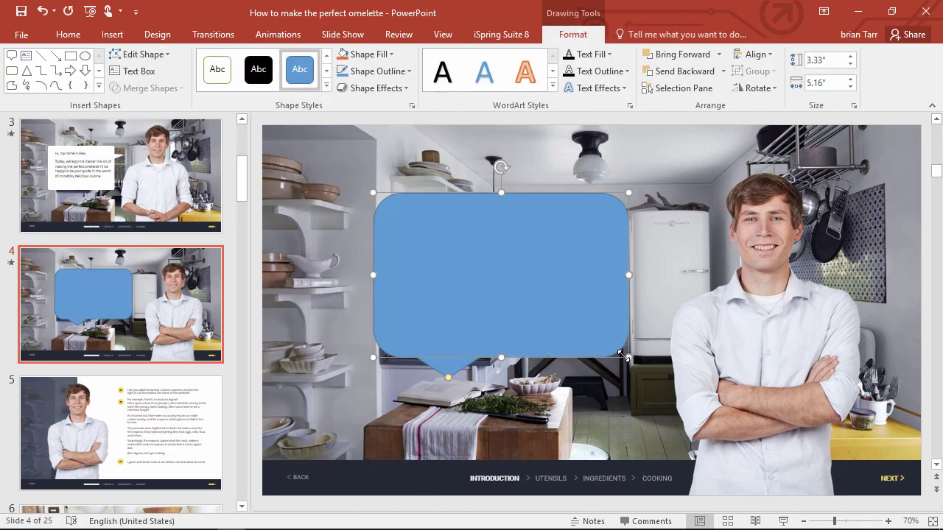
Step: Format the callout with no outline and white fill, and set its text colour
right_click(507, 297)
click(559, 286)
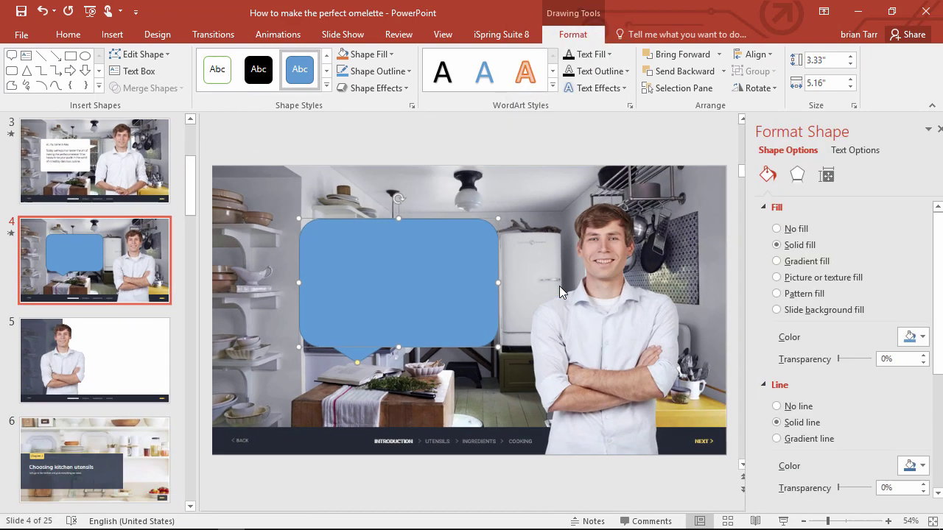
click(766, 406)
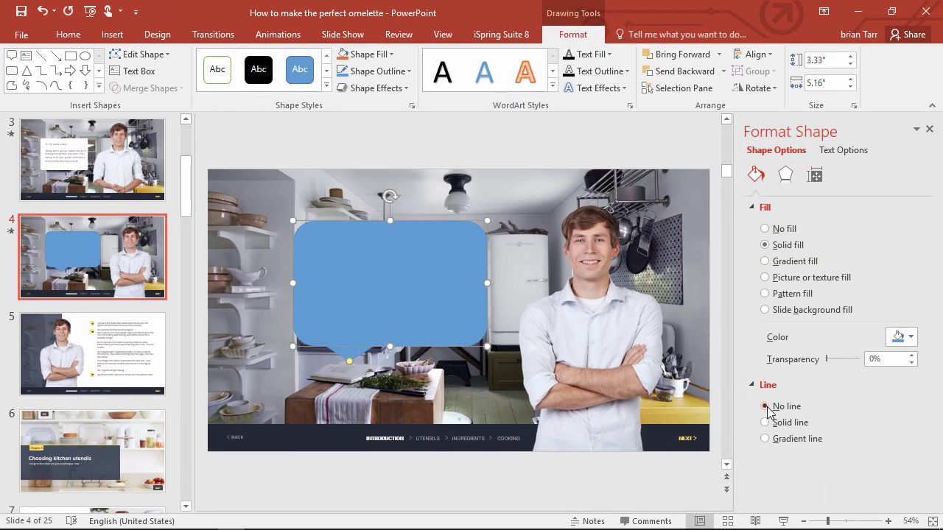
click(901, 337)
click(820, 371)
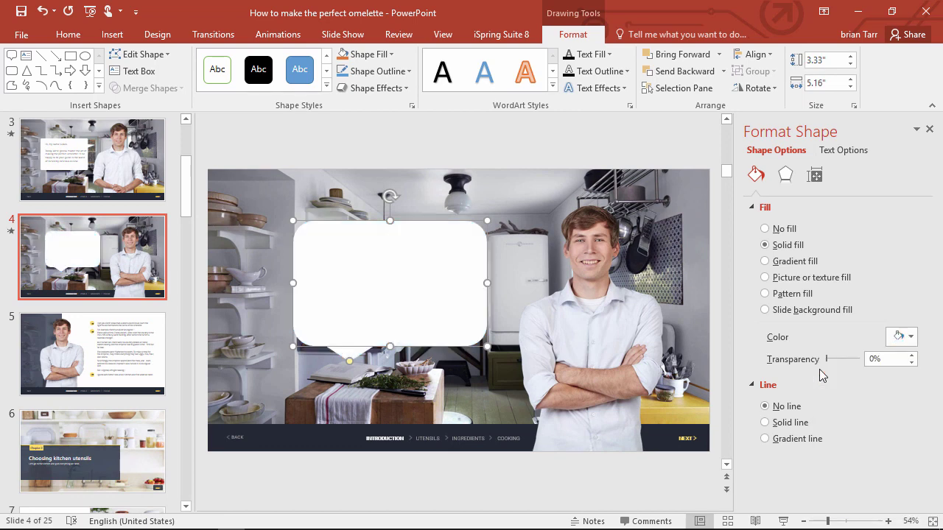
click(847, 150)
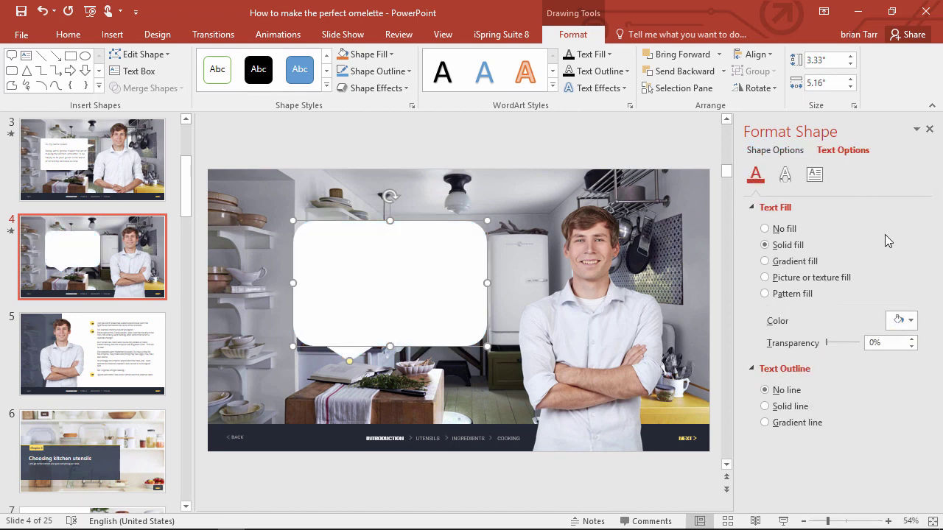
click(909, 321)
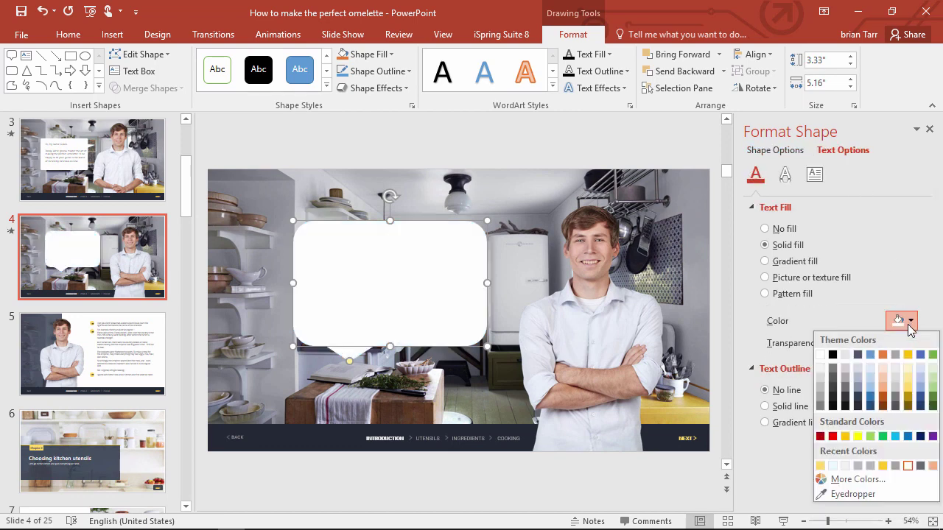
click(846, 404)
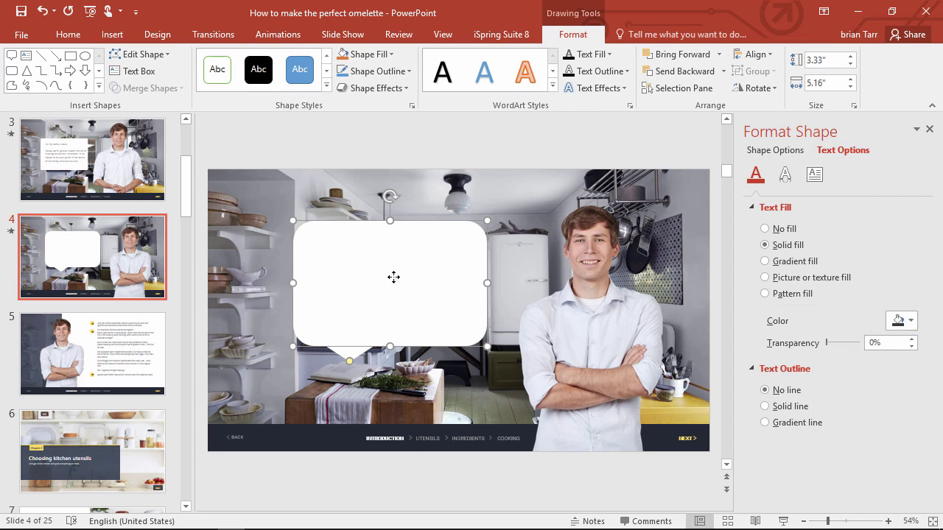
Step: Type TEXT in the callout, aim its tail at the man's face, then delete slide 4
text(TEXT)
key(ctrl+a)
drag(350, 361, 565, 268)
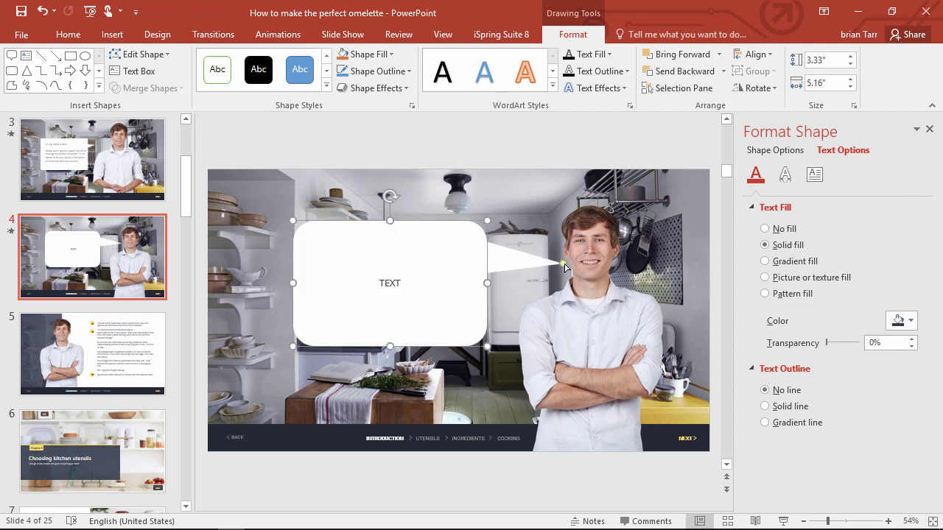
click(99, 253)
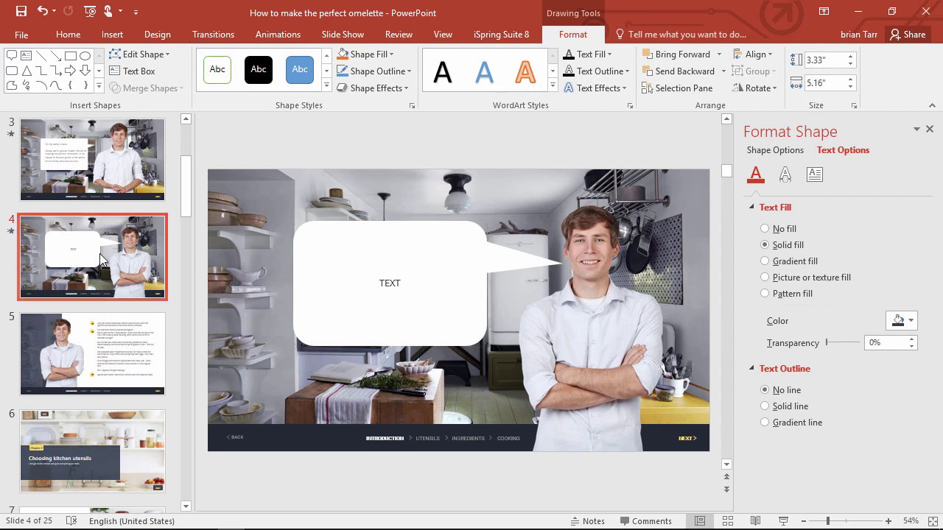
key(Delete)
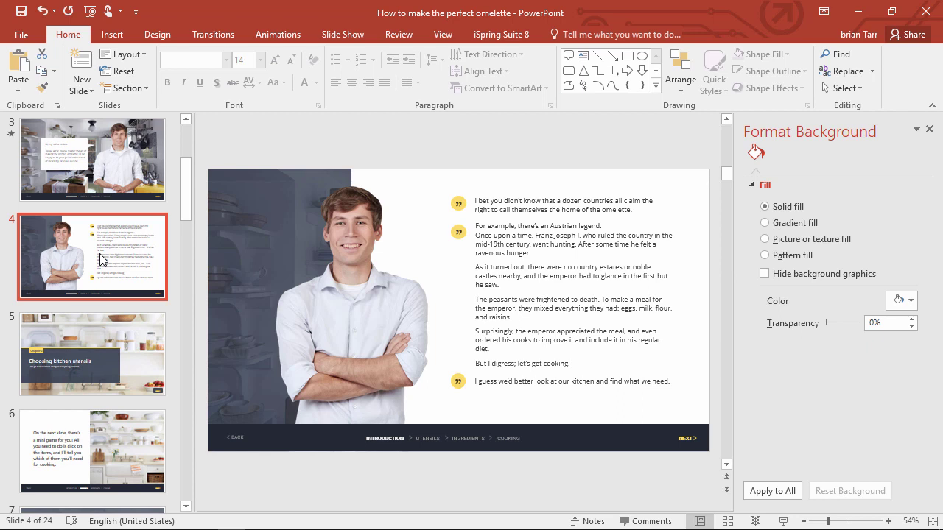
Step: Insert a blank slide 8 after slide 7 and launch iSpring QuizMaker for it
scroll(100, 260, down, 5)
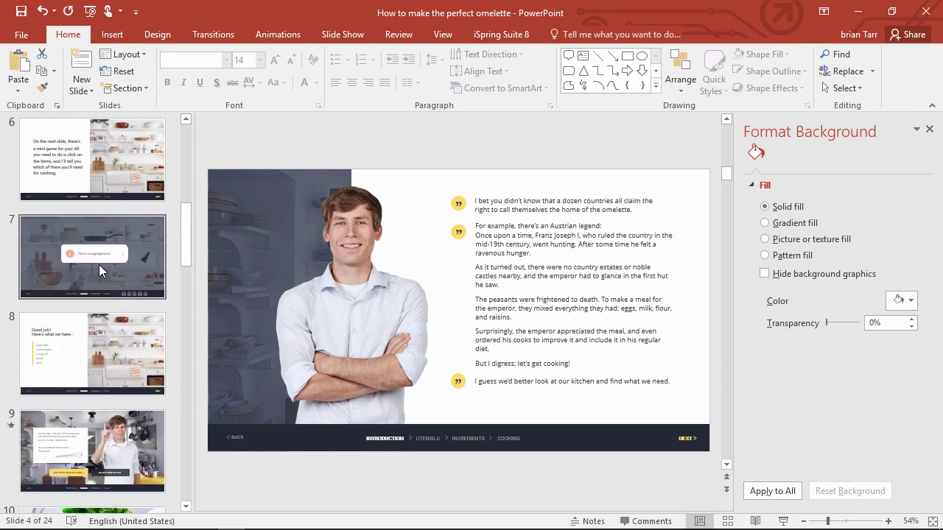
right_click(92, 306)
click(128, 356)
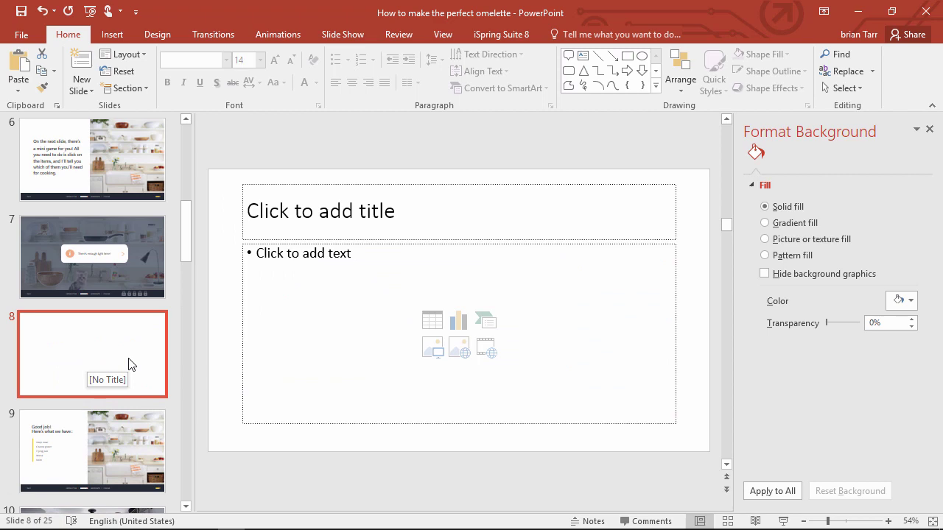
click(496, 35)
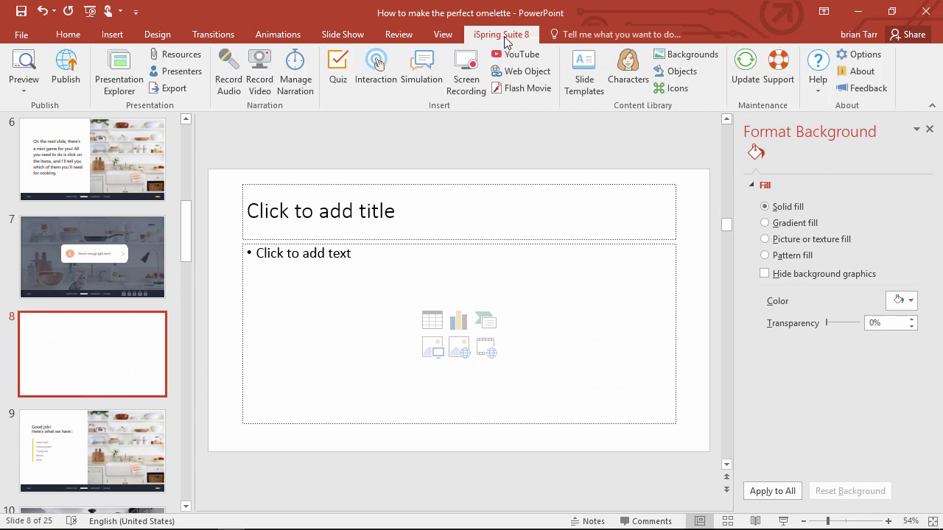
click(340, 87)
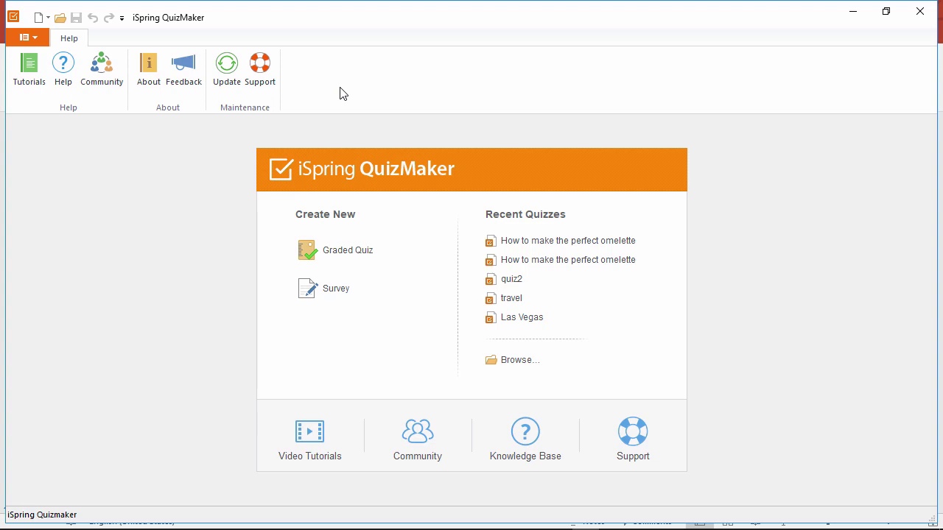
Step: Open the existing omelette quiz file and save it back into the course on slide 8
click(512, 361)
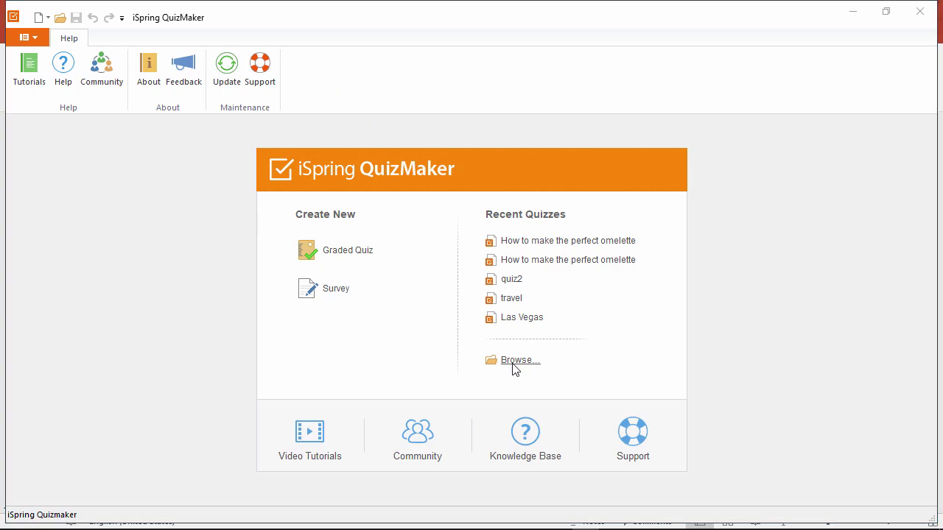
double_click(447, 183)
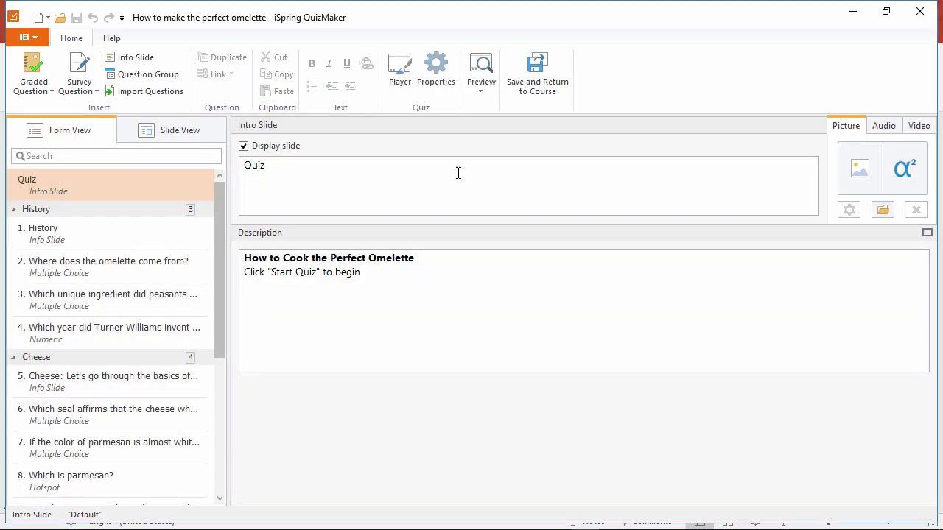
click(538, 89)
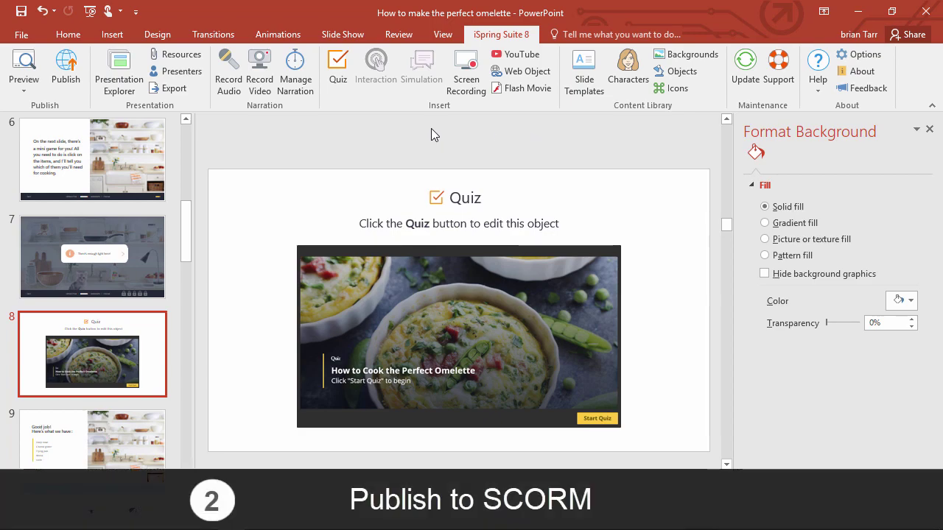
Step: Publish the omelette course for LMS with Zip output on and the SCORM 1.2 course type
click(71, 85)
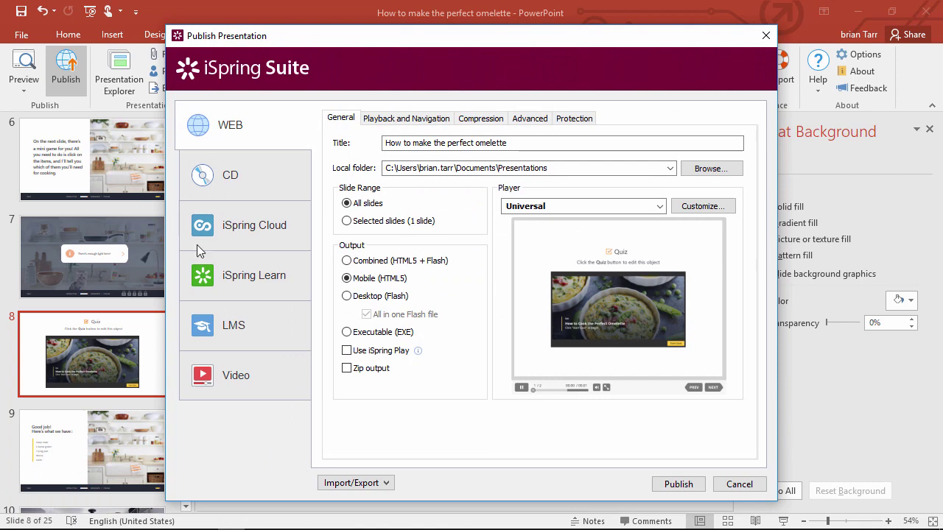
click(267, 328)
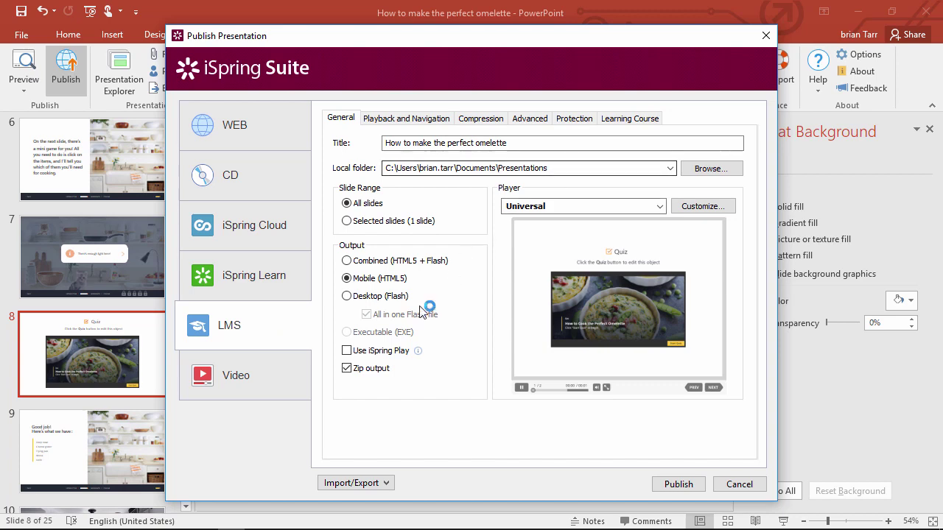
click(347, 368)
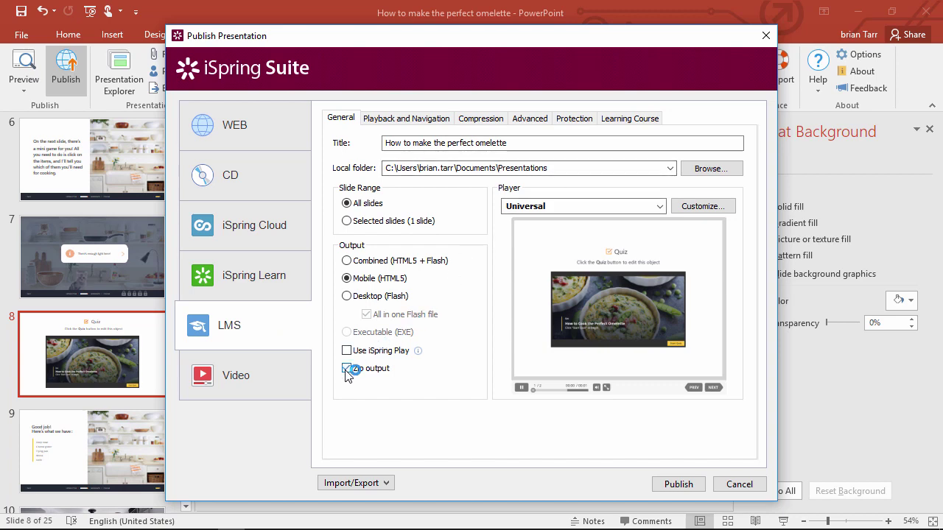
click(630, 118)
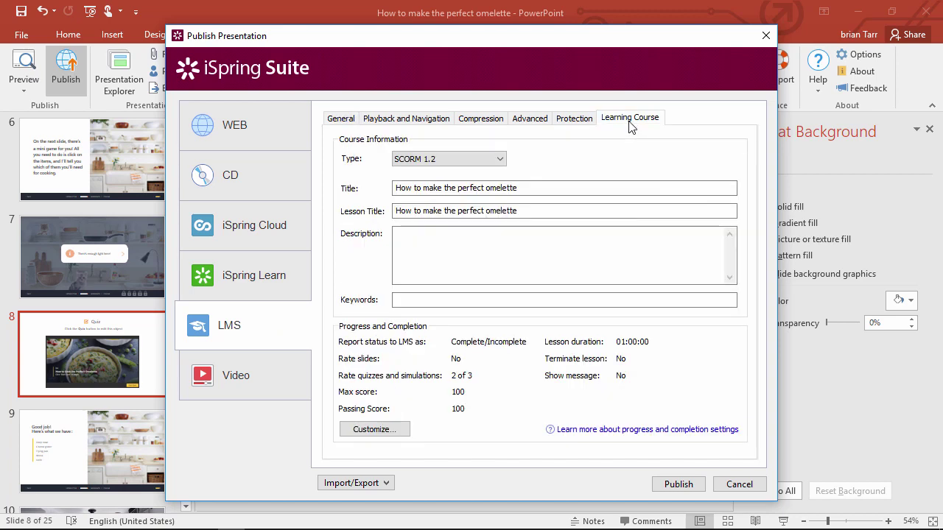
click(454, 162)
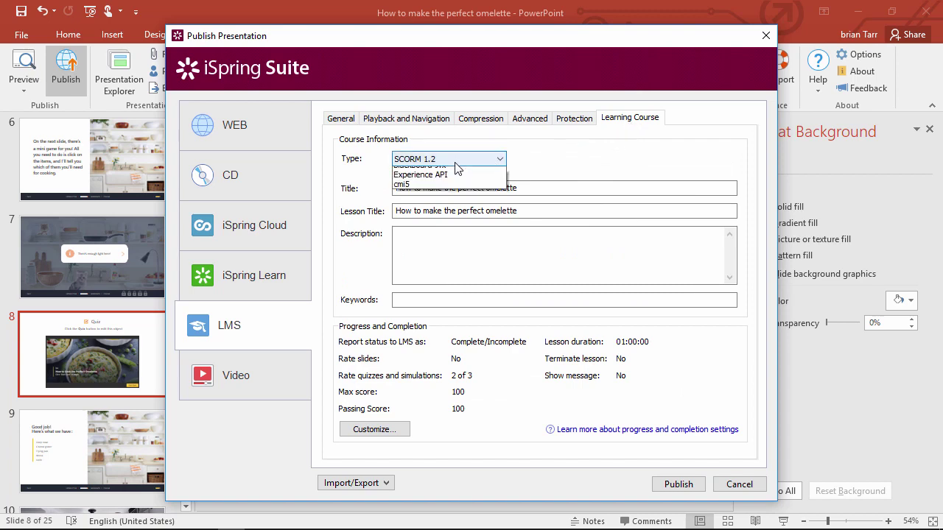
click(454, 162)
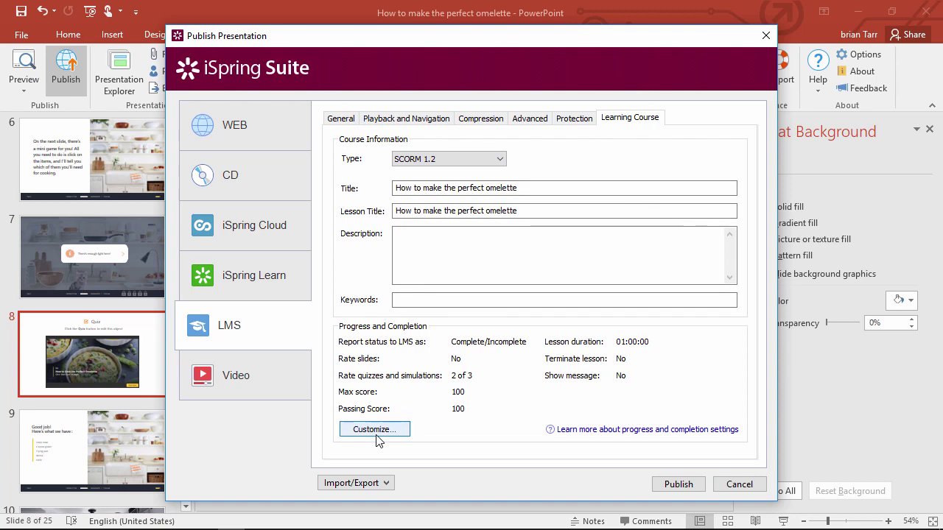
click(677, 483)
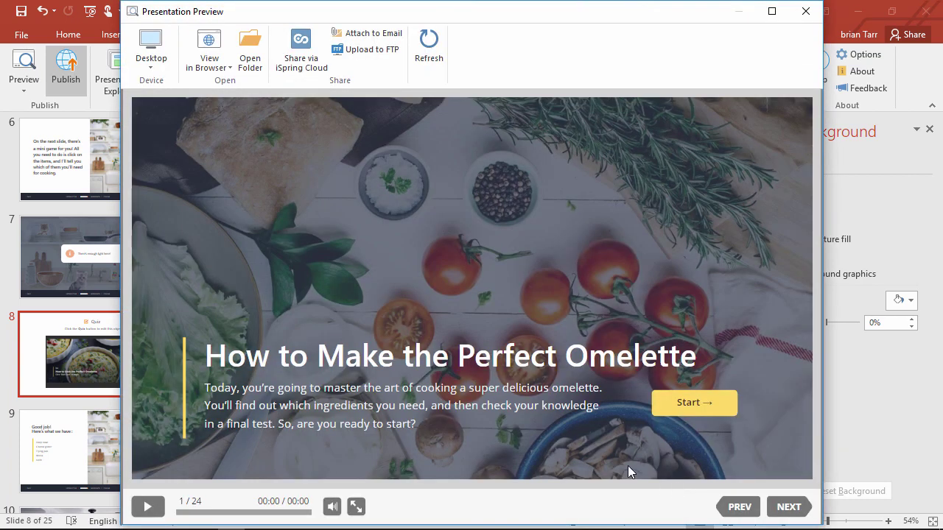
Step: Open the Presentations output folder and bring up the context menu for the omelette zip
click(249, 63)
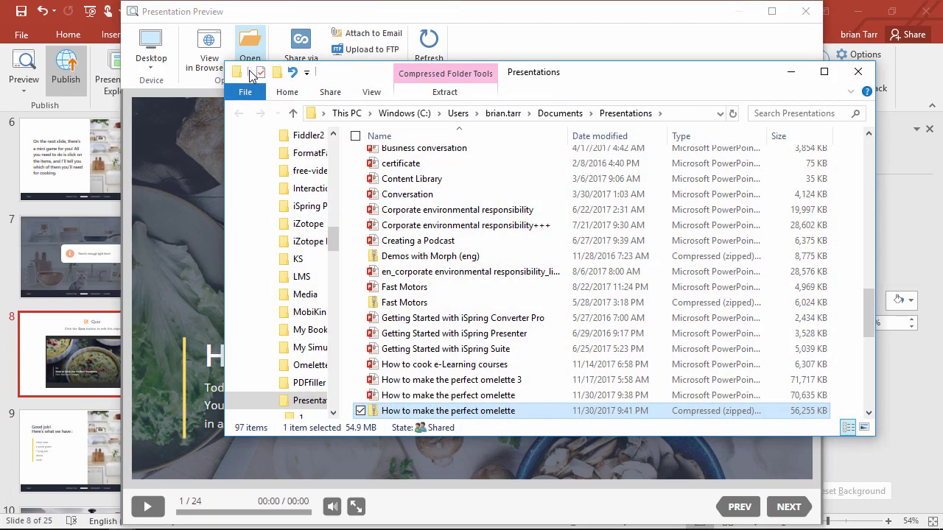
right_click(522, 413)
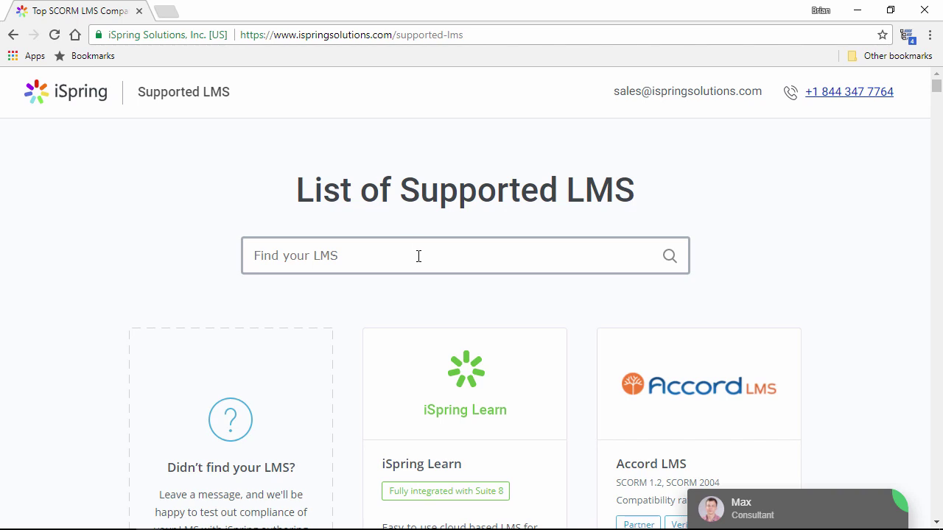
Step: Scroll the supported-LMS list down to the Evolve LMS card and its Verified compatibility tag
click(444, 255)
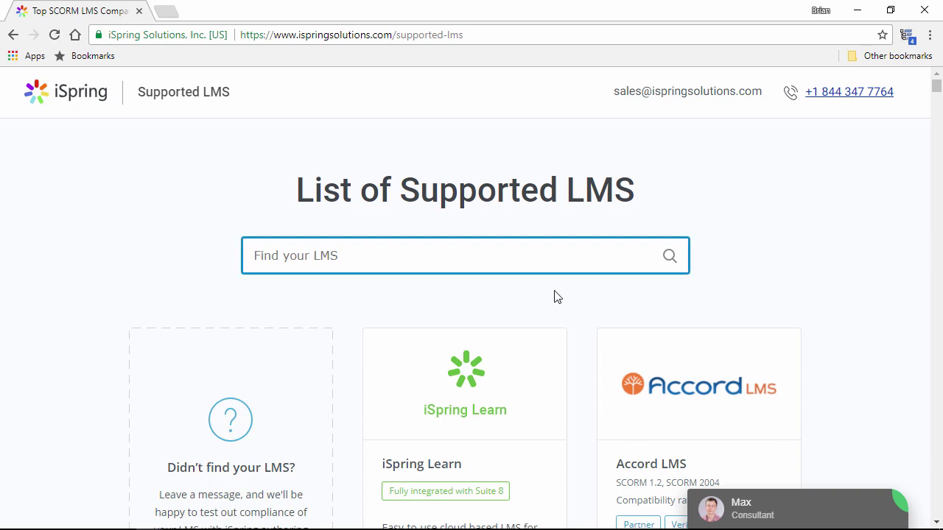
scroll(560, 296, down, 8)
scroll(580, 299, down, 4)
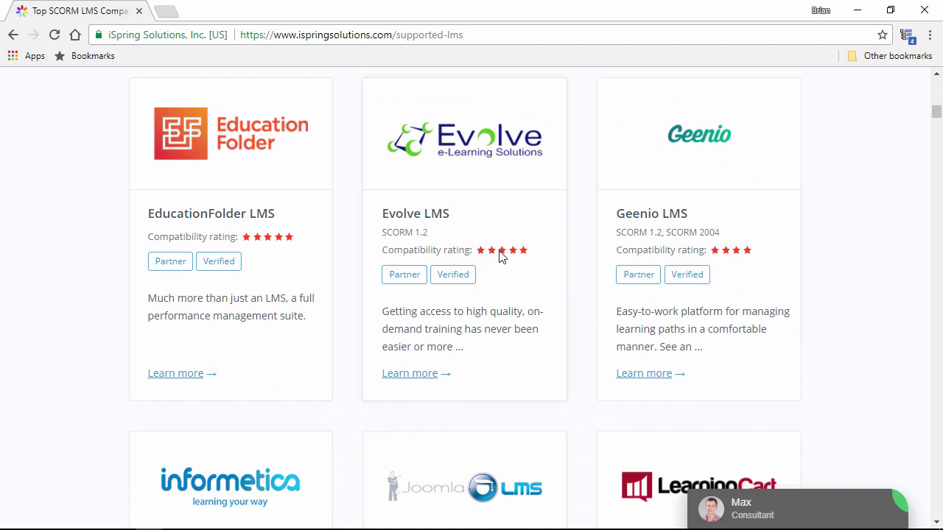
mouse_move(456, 282)
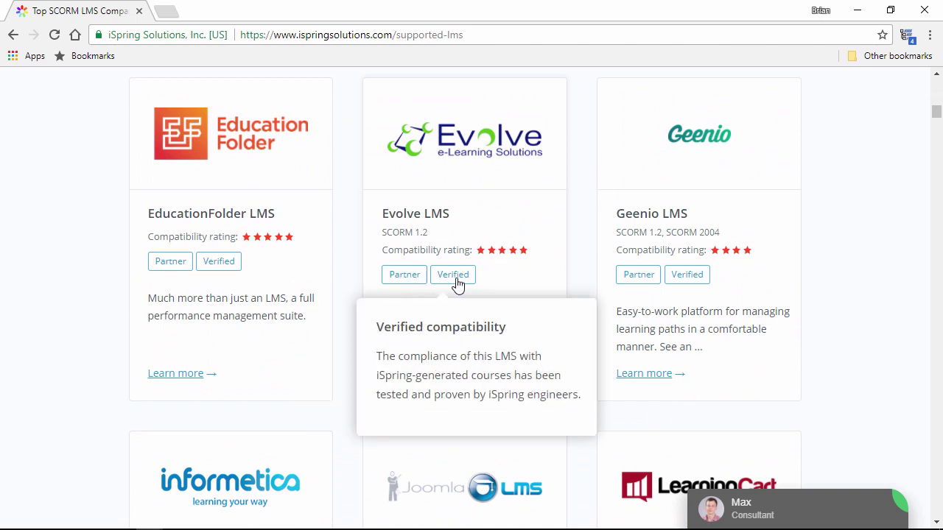